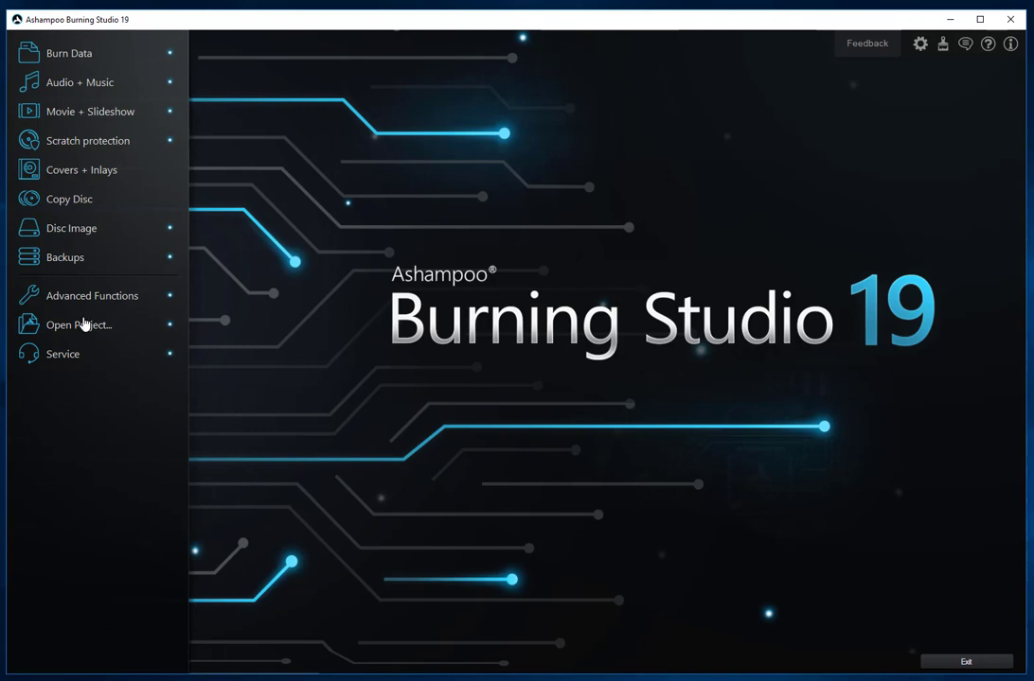
Begin a car hi-fi audio disc and select the Pioneer AVH-275BT radio profile
mouse_move(76, 88)
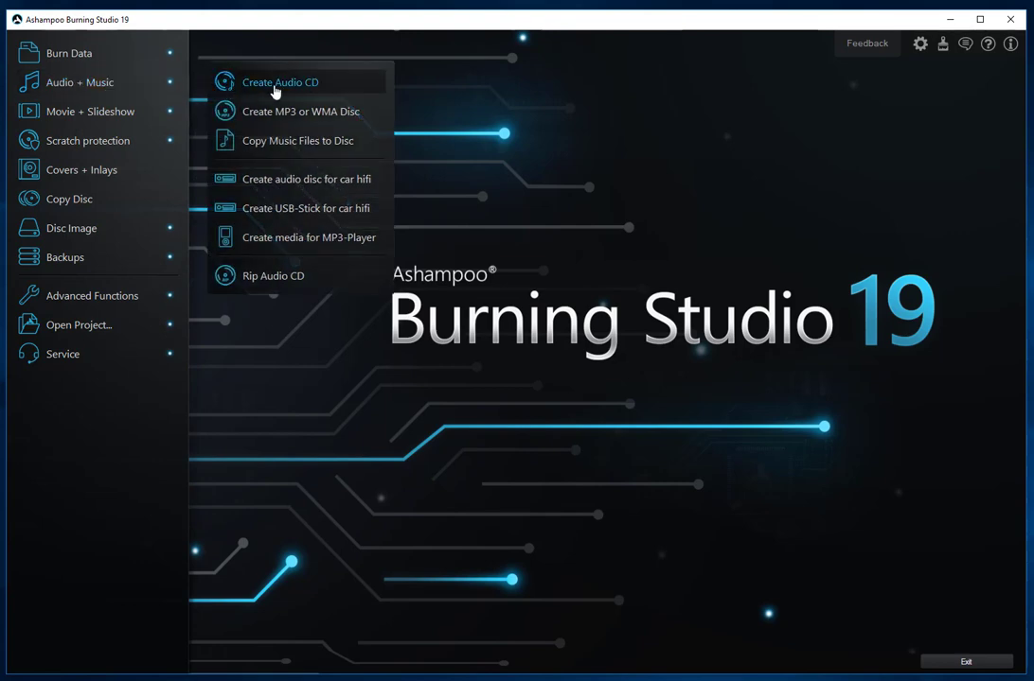
click(305, 185)
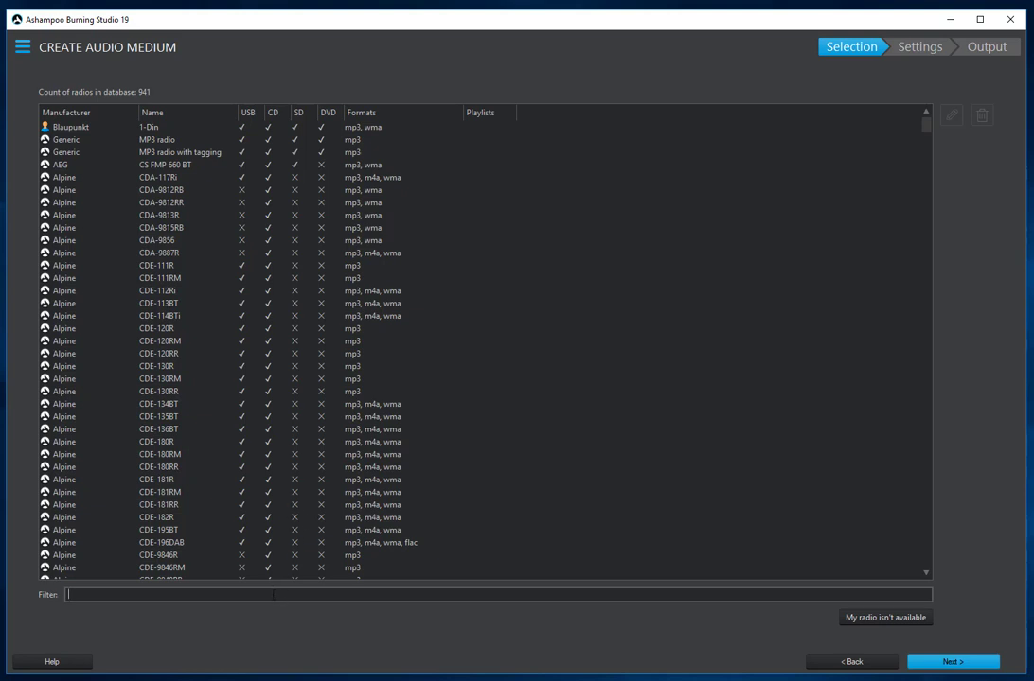
text(pioneer)
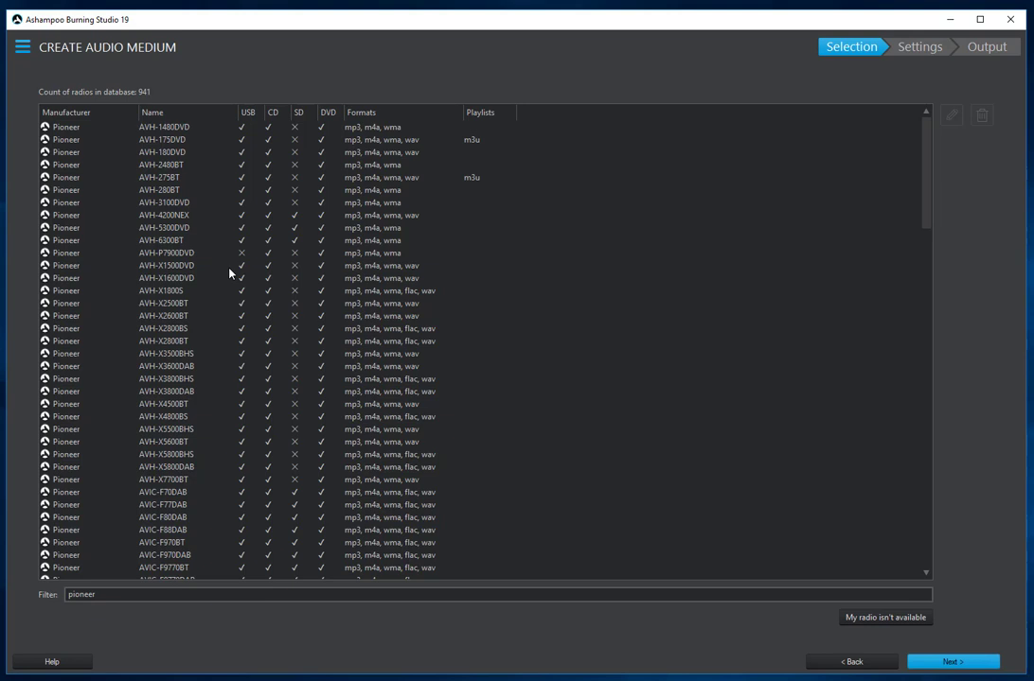
click(71, 180)
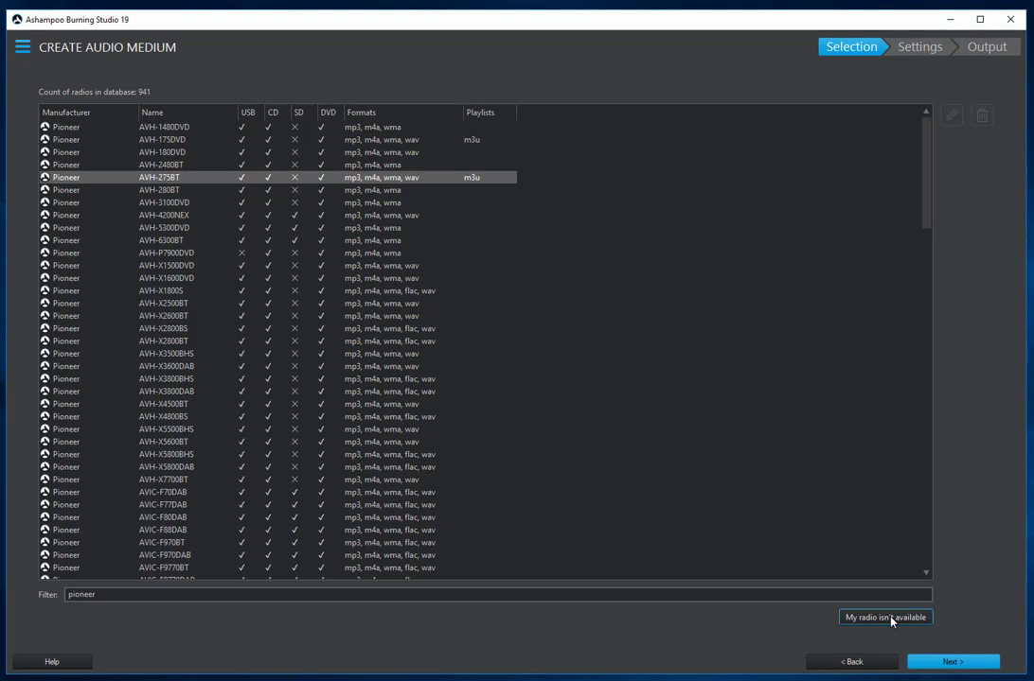
click(951, 664)
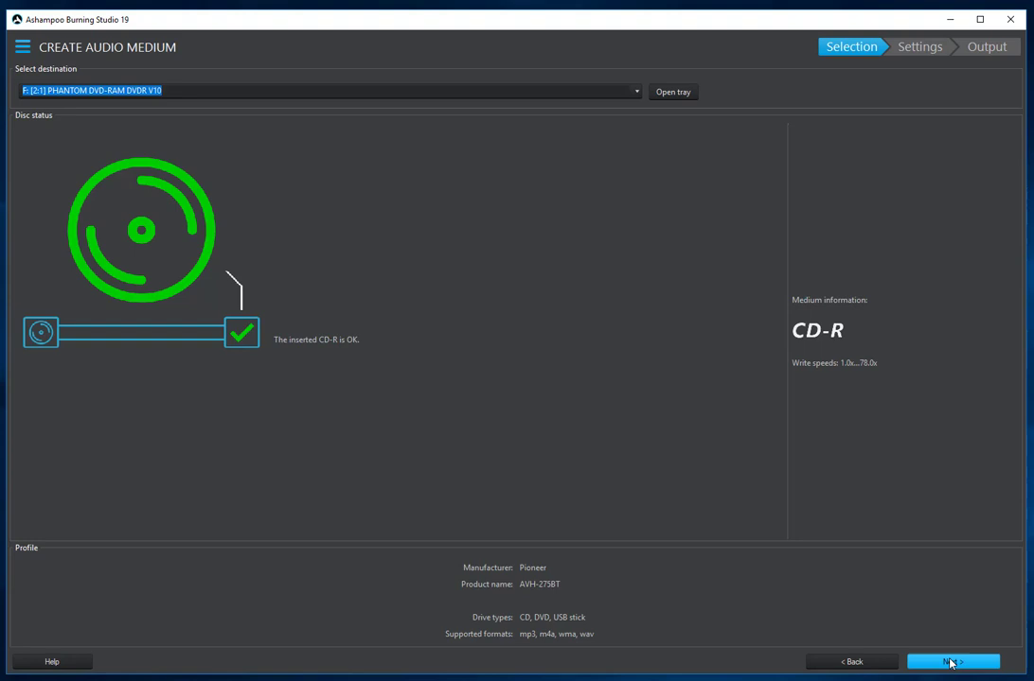
Accept the detected blank CD-R as the destination and continue to song selection
click(951, 663)
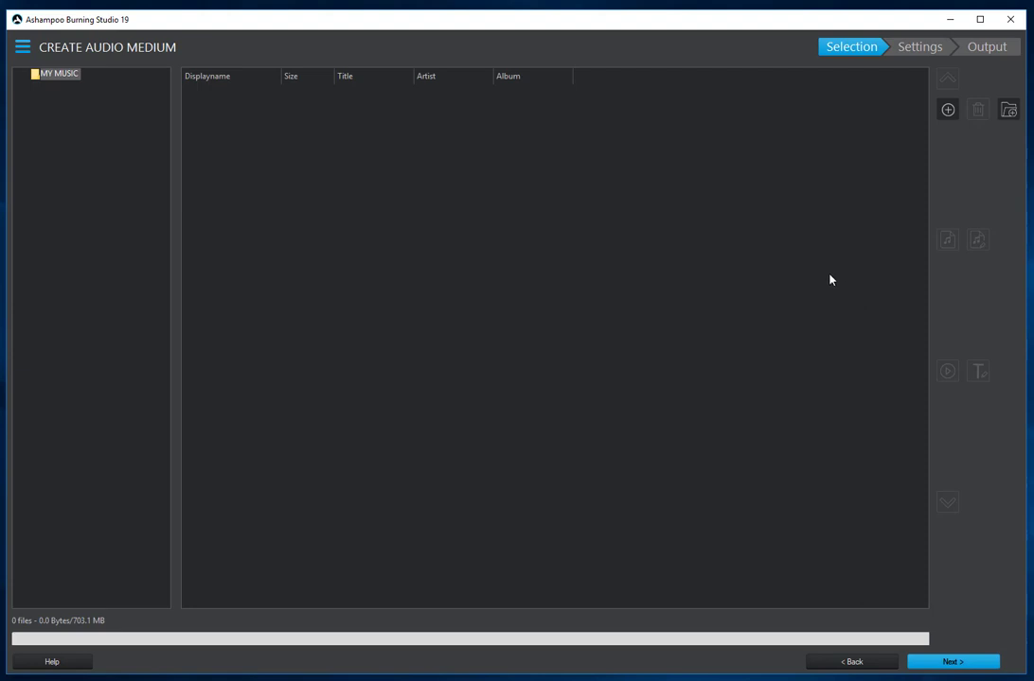
Add every MP3 from Booty Booty (Explicit) to the last one in the Musik folder
click(948, 110)
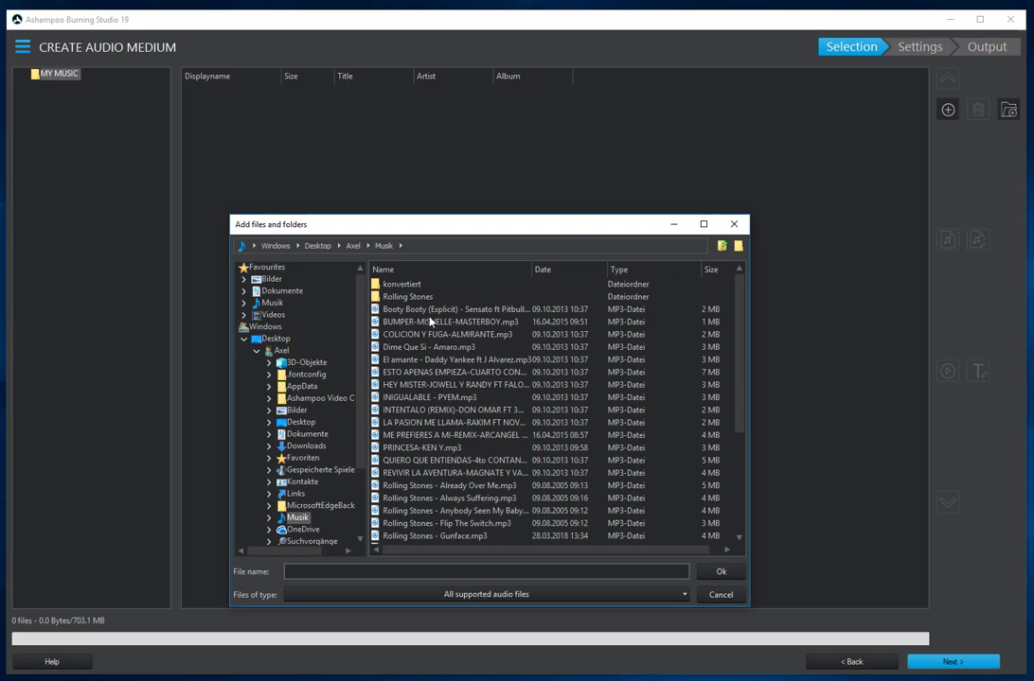
click(398, 311)
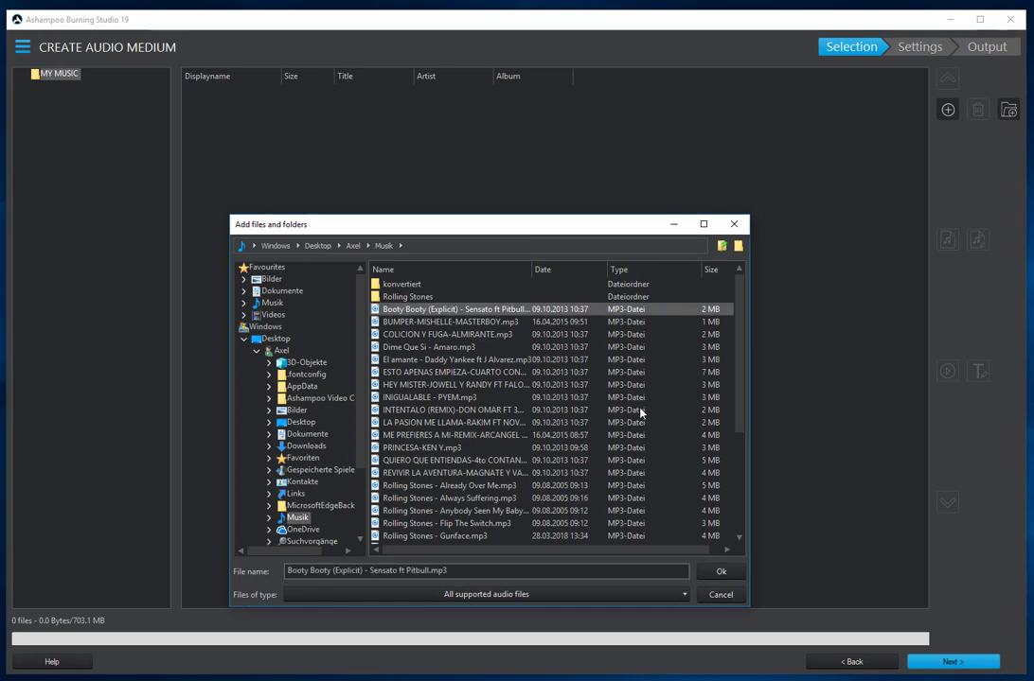
scroll(634, 398, down, 4)
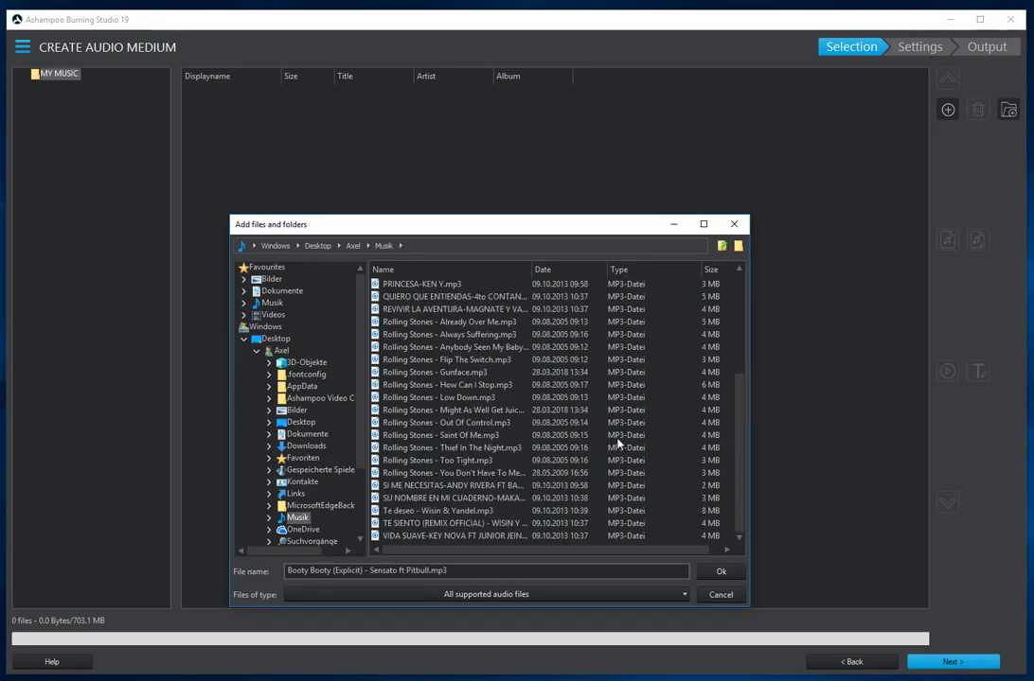
shift+click(421, 537)
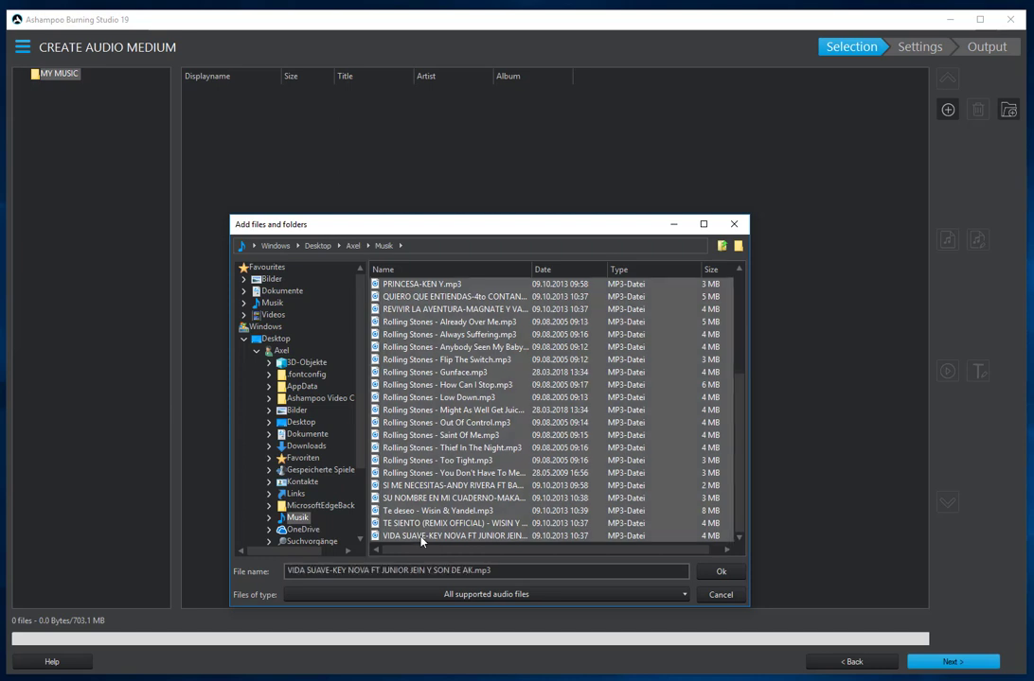
click(719, 572)
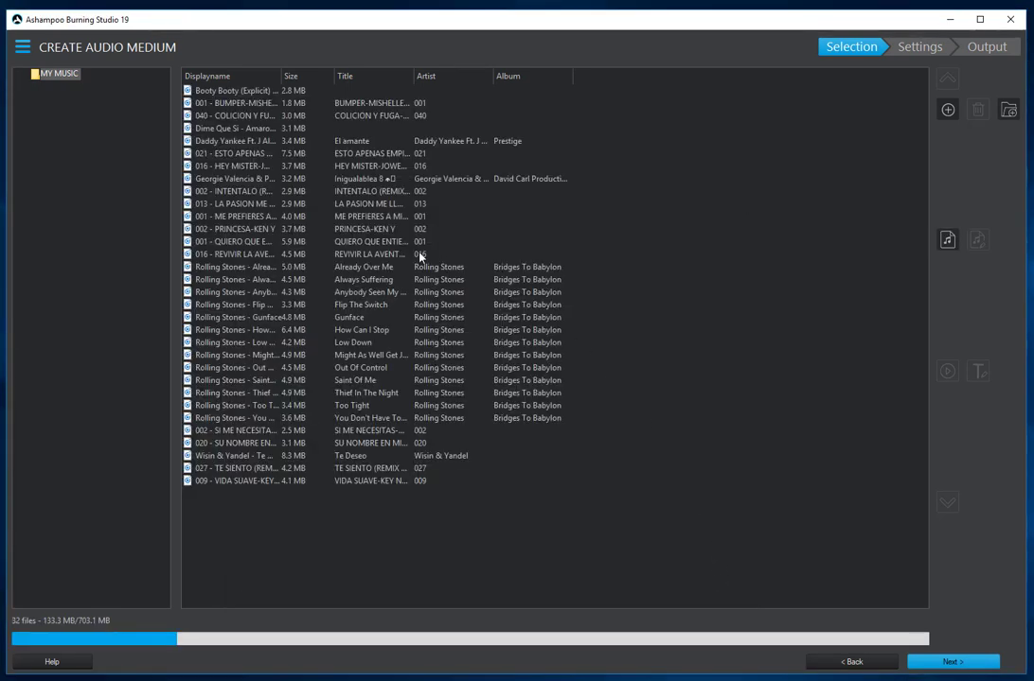
Move the Rolling Stones song Already Over Me to the top of the list
click(244, 269)
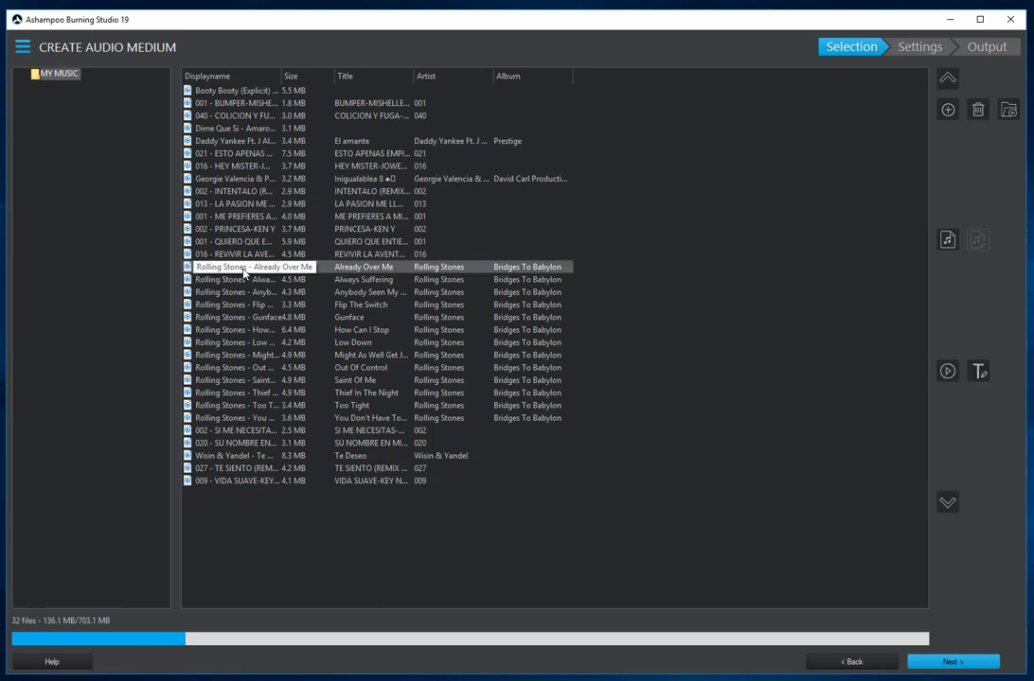
click(945, 83)
click(944, 83)
click(945, 83)
click(944, 82)
click(945, 82)
click(944, 82)
click(944, 83)
click(944, 82)
click(944, 82)
click(945, 83)
click(945, 83)
click(944, 82)
click(945, 82)
click(945, 83)
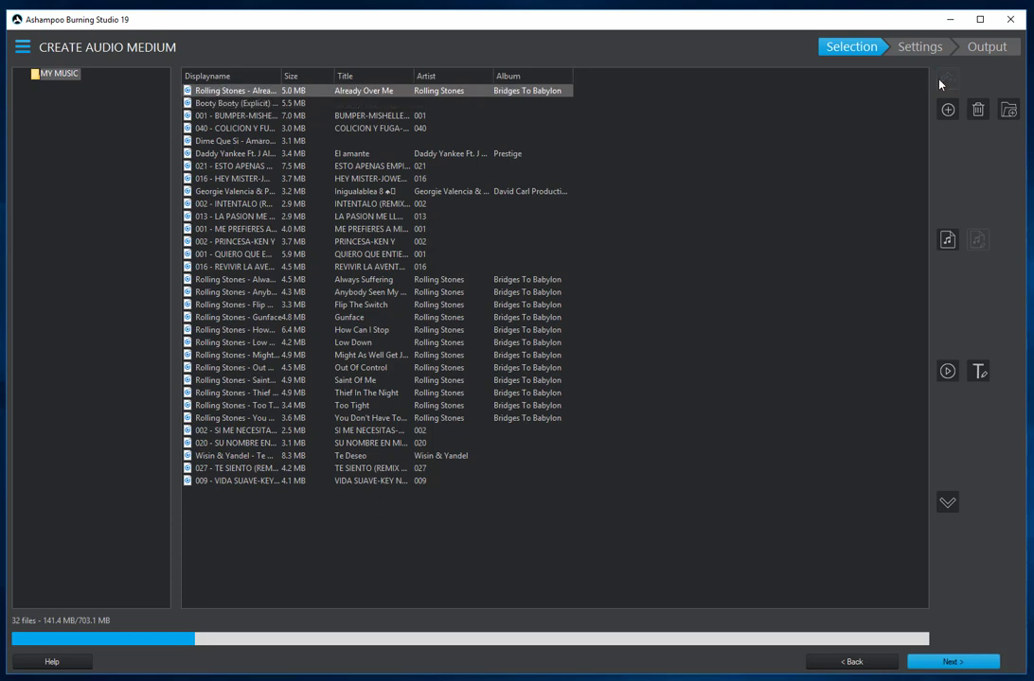
Move You Don't Have To Mean It down to the bottom of the list
click(297, 419)
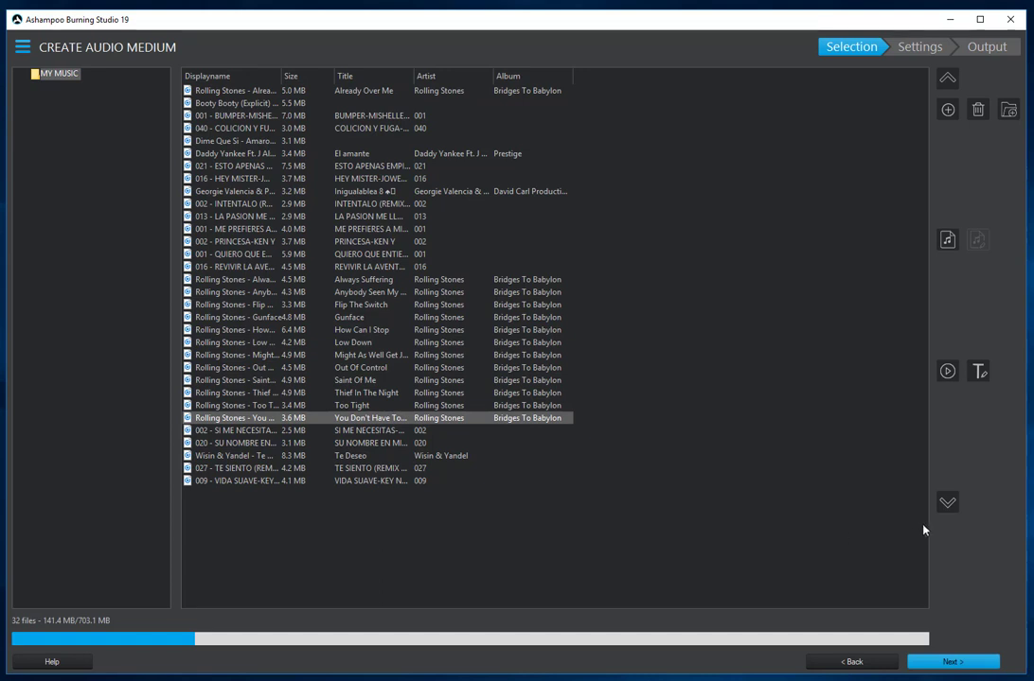
click(947, 503)
click(948, 502)
click(948, 502)
click(947, 503)
click(947, 502)
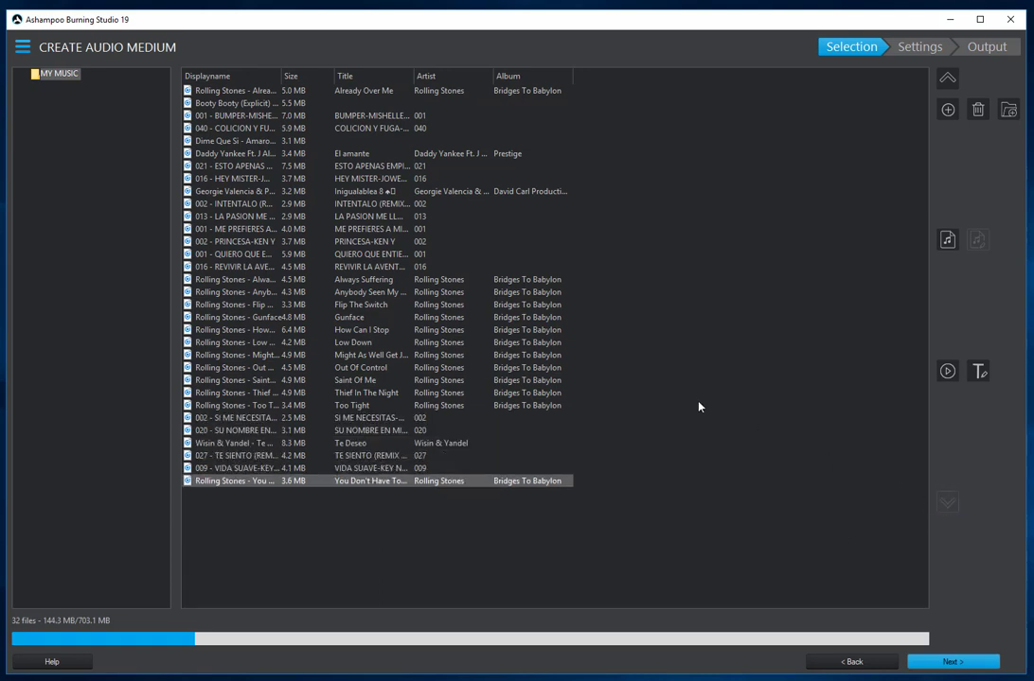
Delete Booty Booty (Explicit) from the track list, leaving 31 songs
click(247, 104)
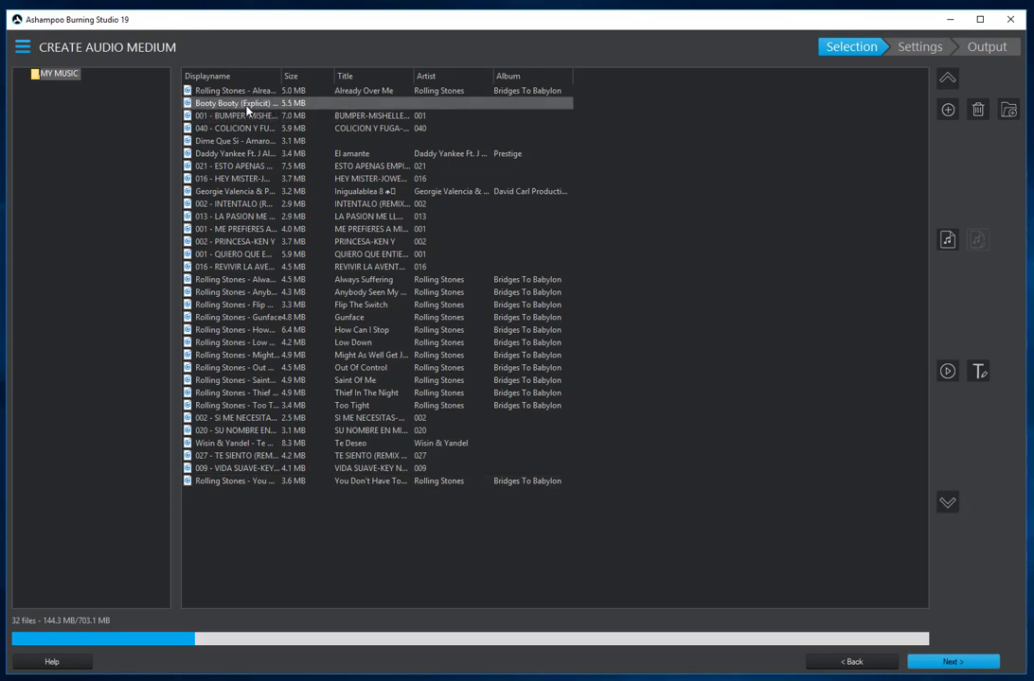
click(978, 110)
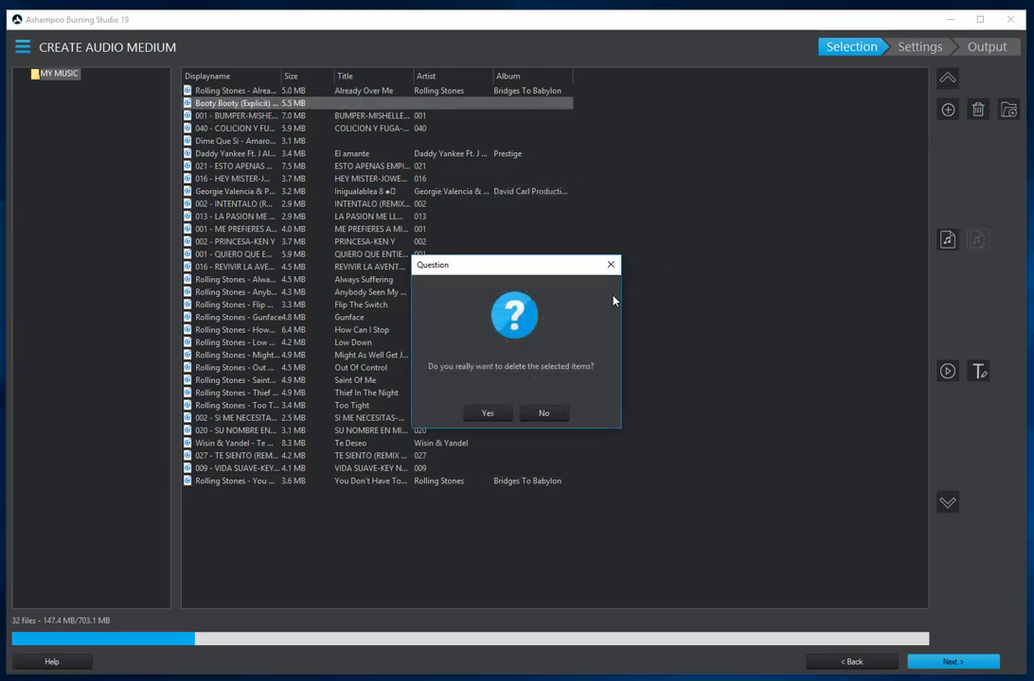
click(489, 414)
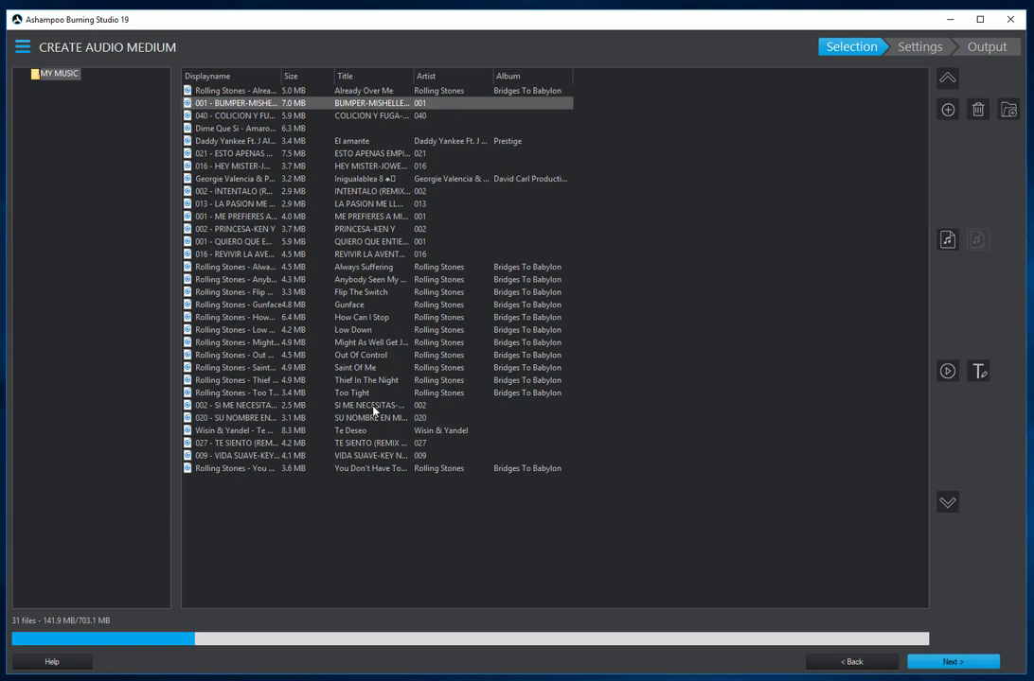
Preview Te Deseo by Wisin & Yandel, then close the player
click(299, 435)
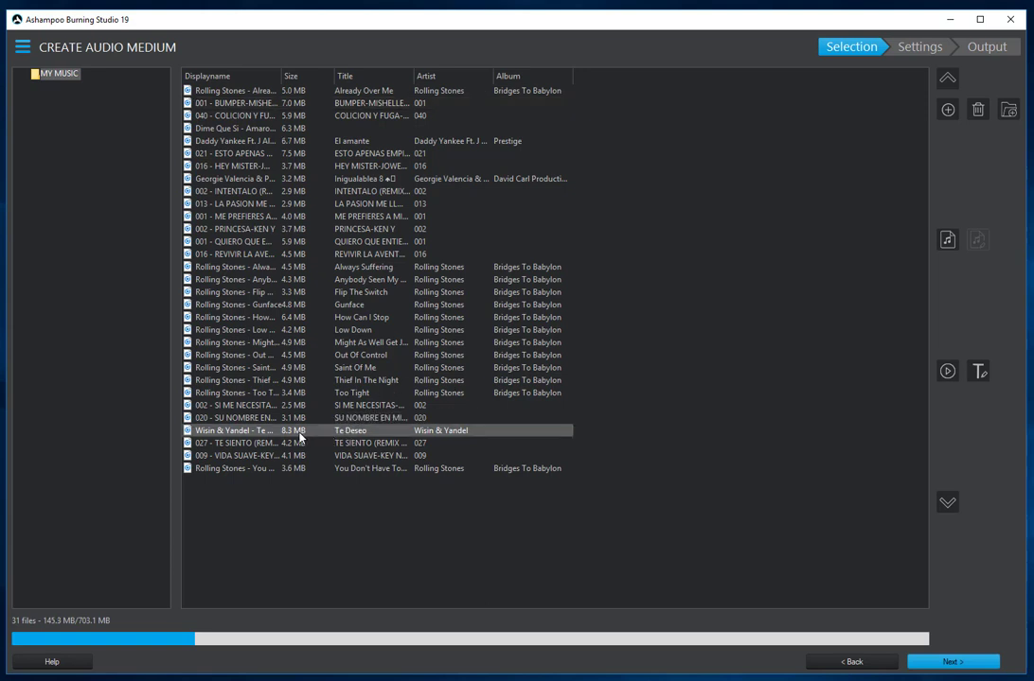
click(947, 372)
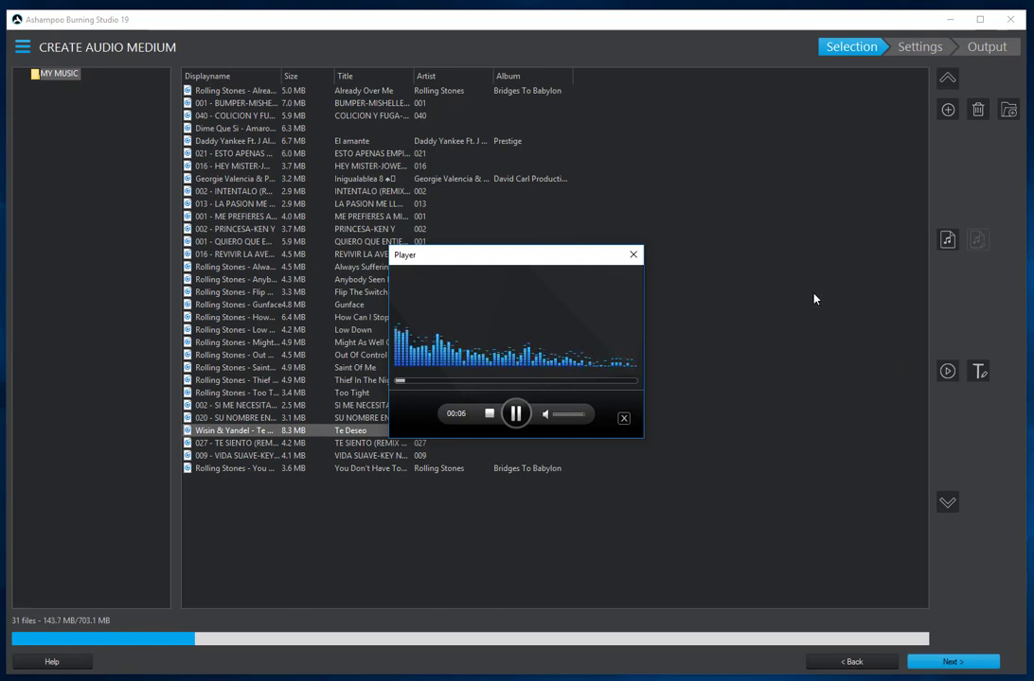
click(633, 256)
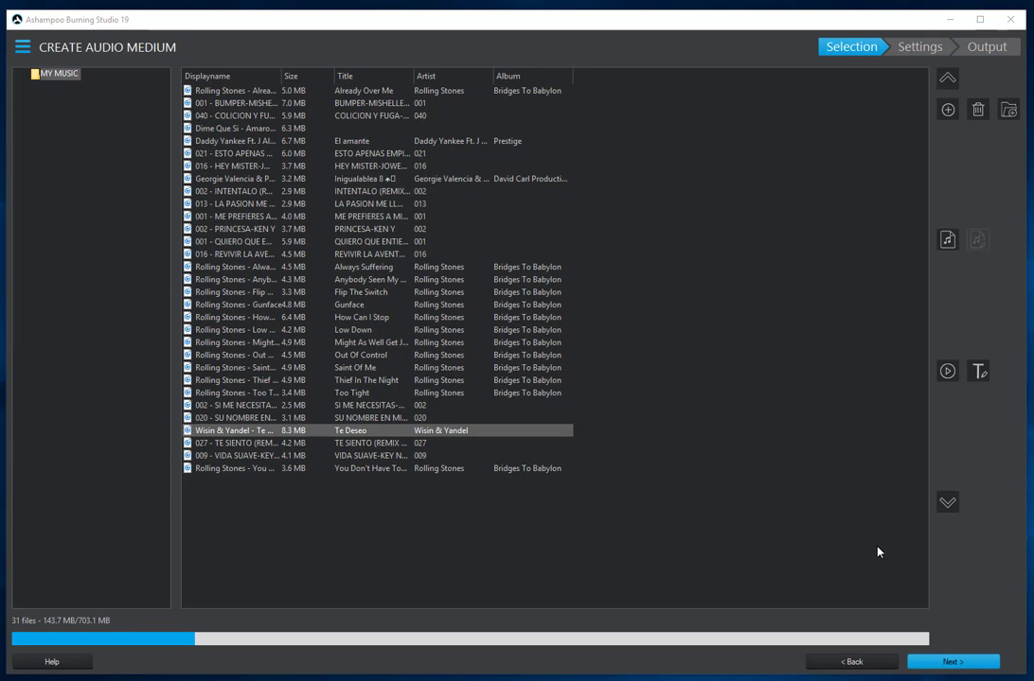
Proceed through settings and burn the 31-song car hi-fi audio CD
click(954, 665)
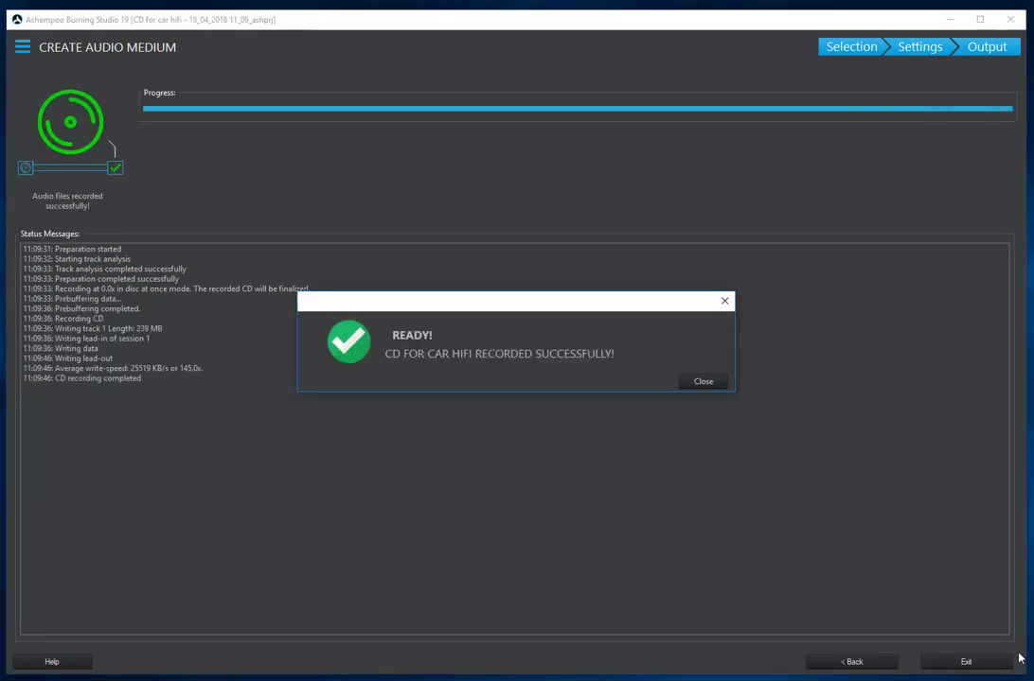
Close the recording-success message and go back to the main menu
click(694, 385)
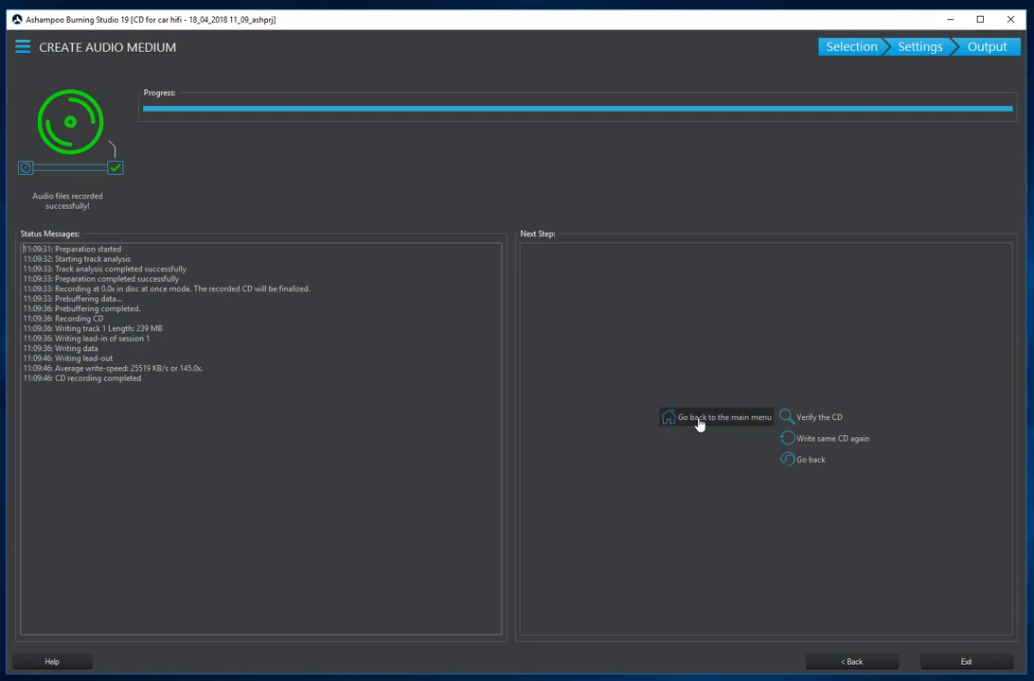
click(697, 418)
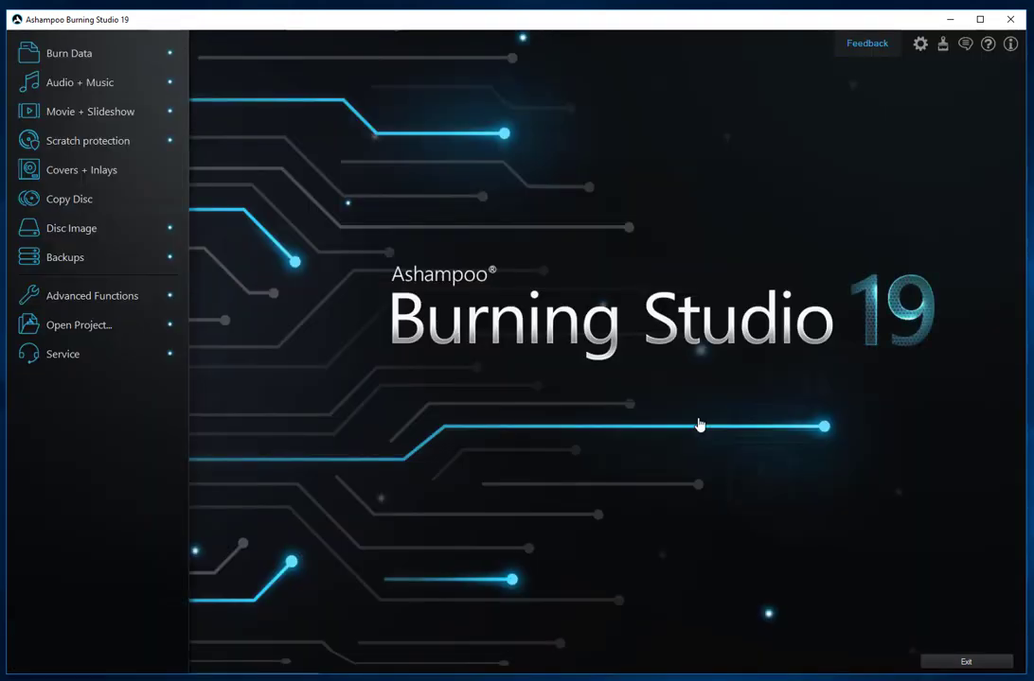